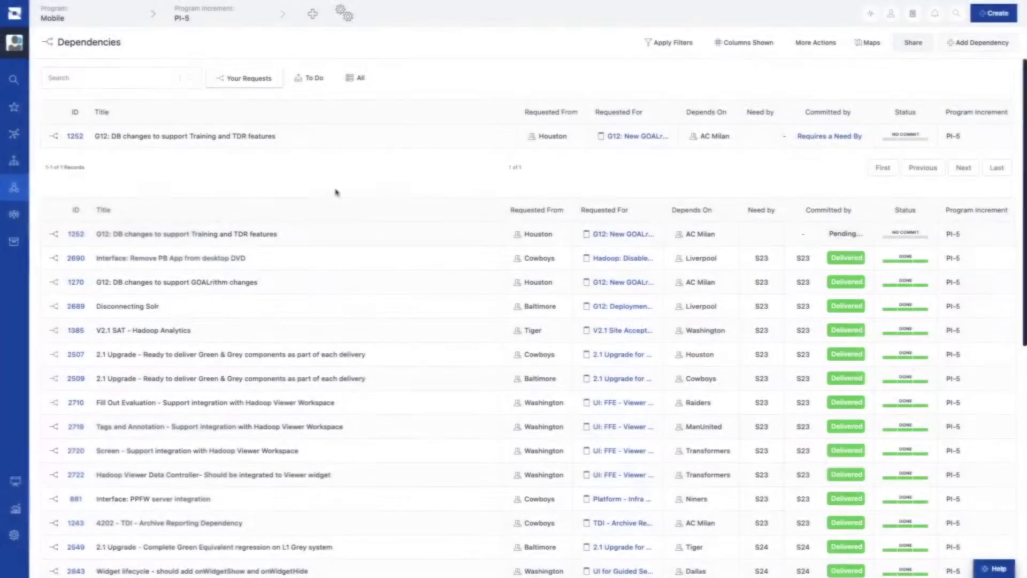
Step: Show all dependencies under the All tab, then switch to the Maps Wheel View
scroll(620, 156, "down", 4)
scroll(622, 160, "down", 4)
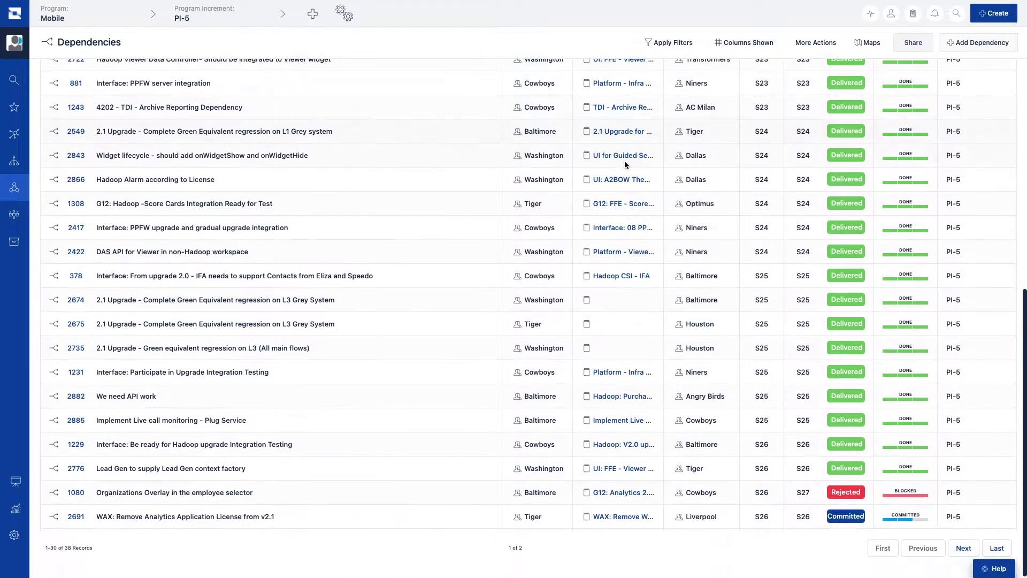
scroll(626, 159, "up", 1)
scroll(627, 156, "up", 7)
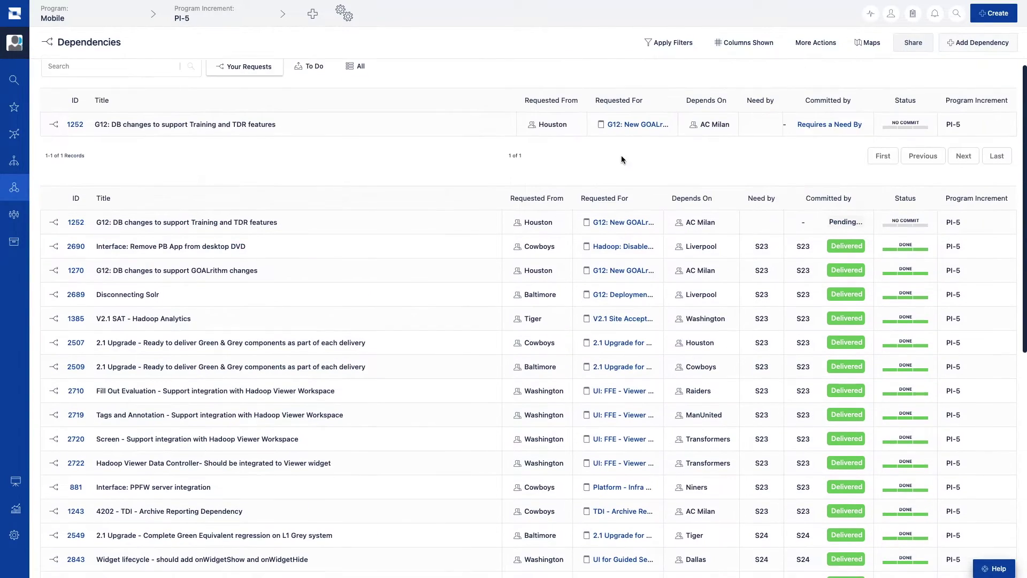
left_click(356, 67)
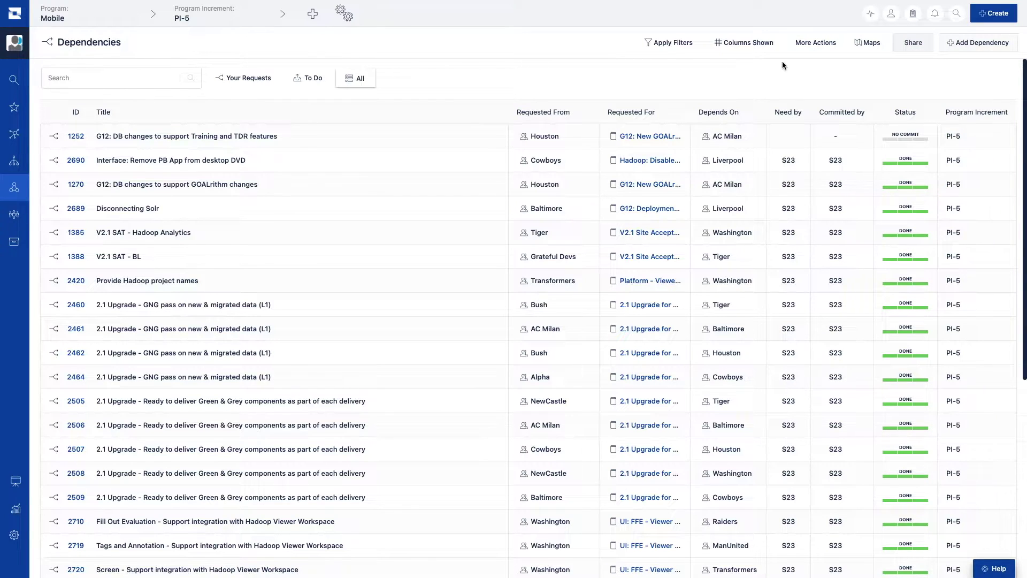
left_click(865, 48)
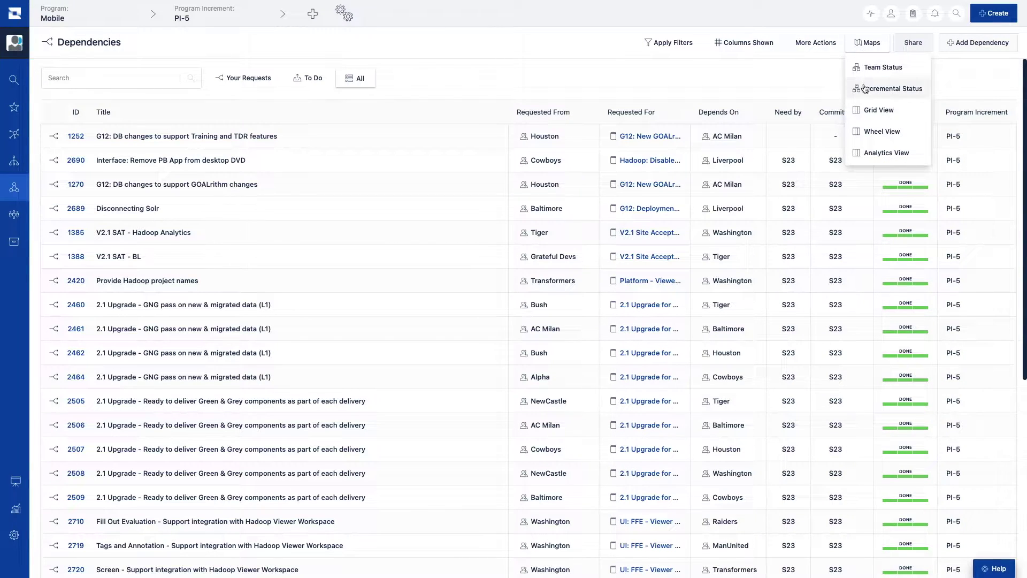
left_click(865, 131)
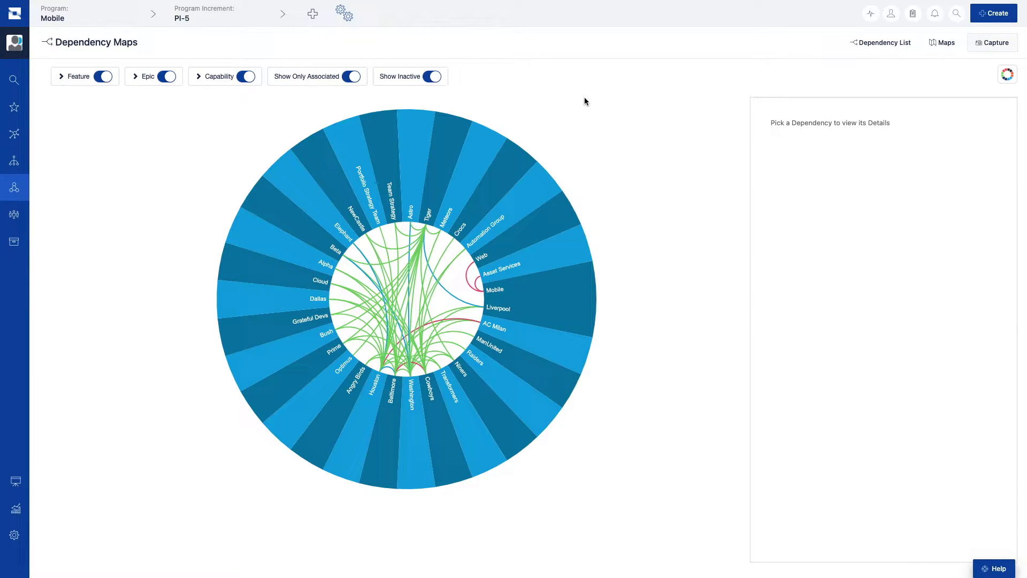
left_click(199, 78)
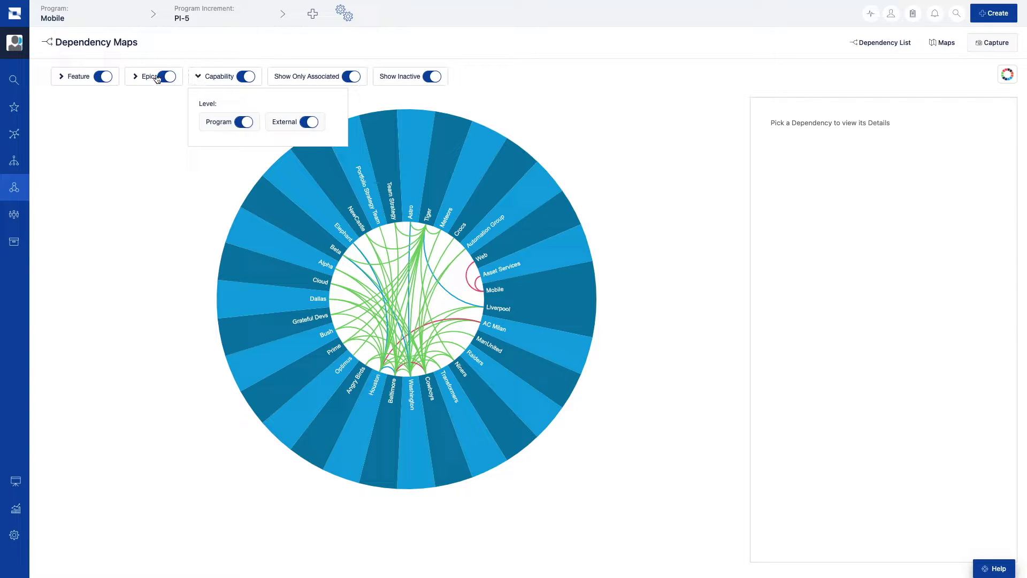
left_click(137, 77)
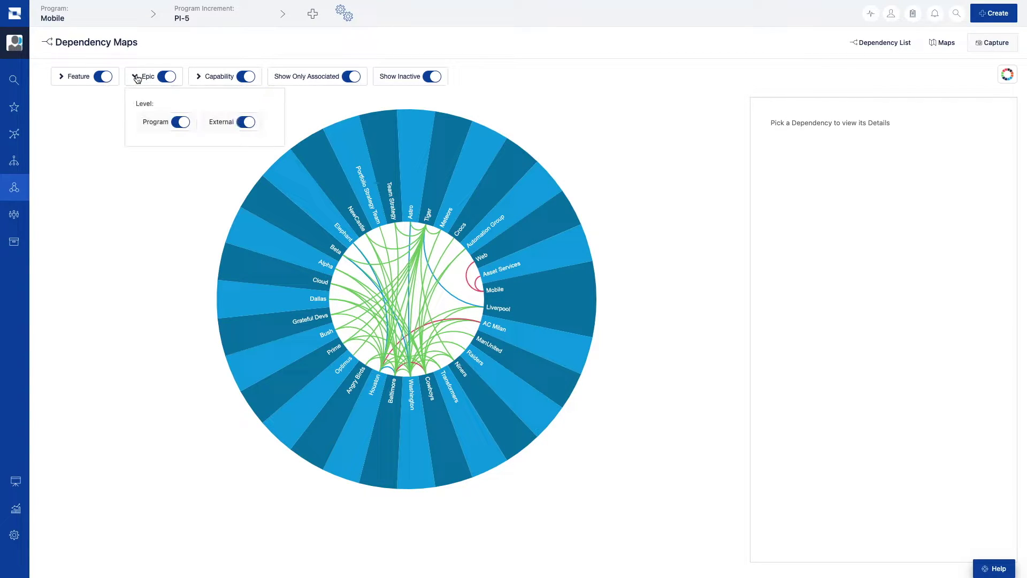
left_click(61, 78)
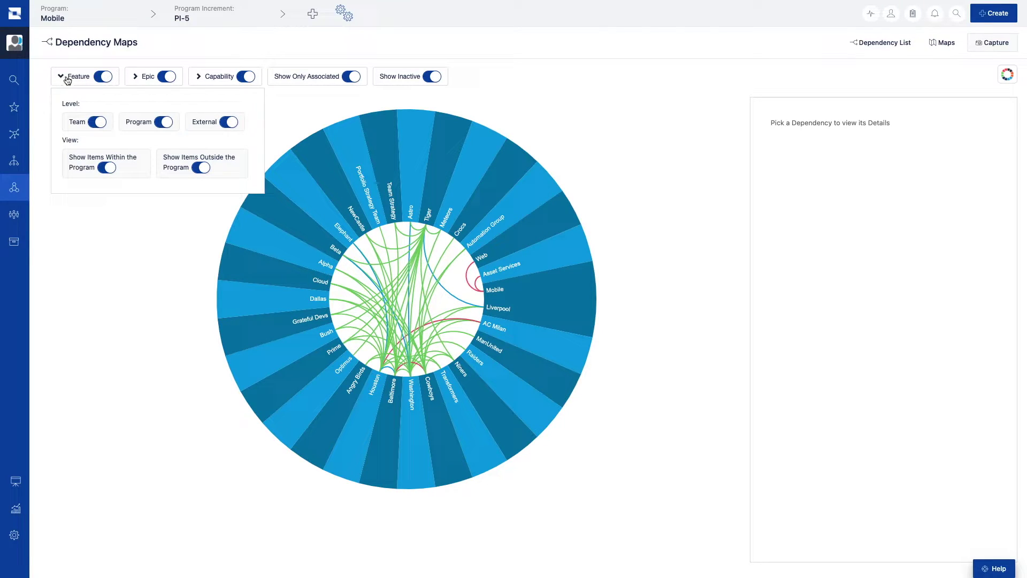
left_click(63, 78)
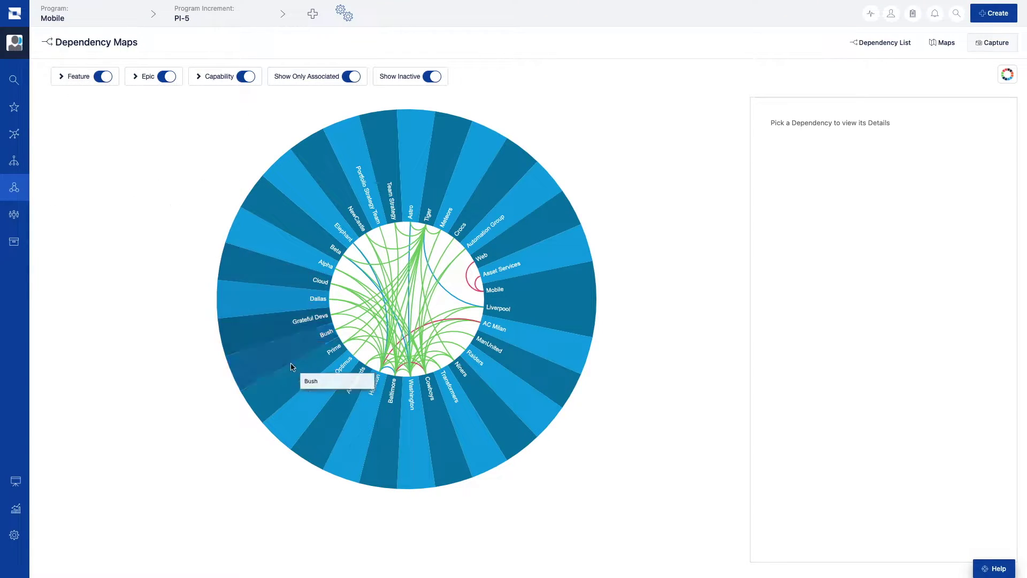
Step: Focus the wheel on the Tiger team and review both of its dependency lists
left_click(436, 177)
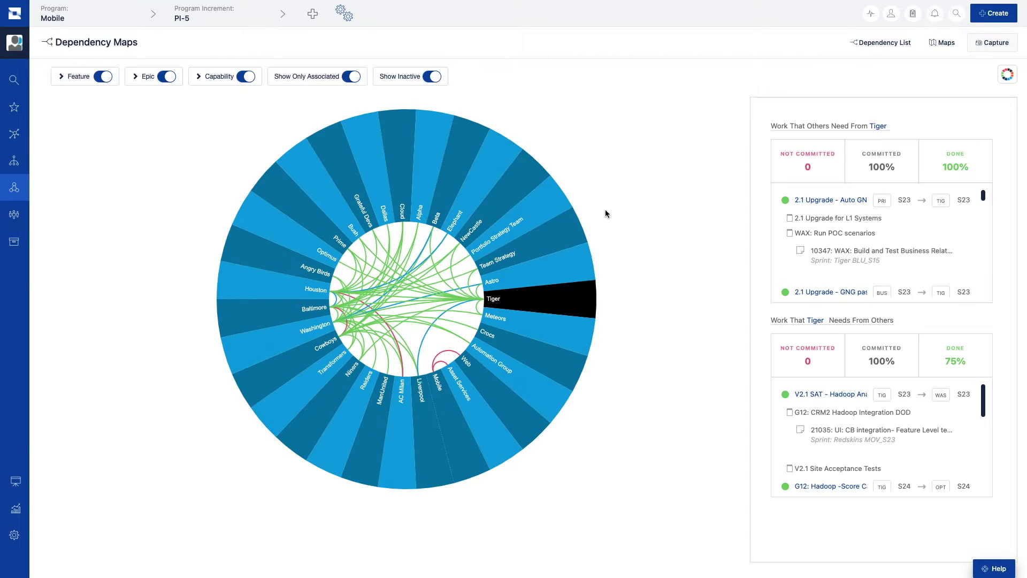
scroll(851, 399, "down", 5)
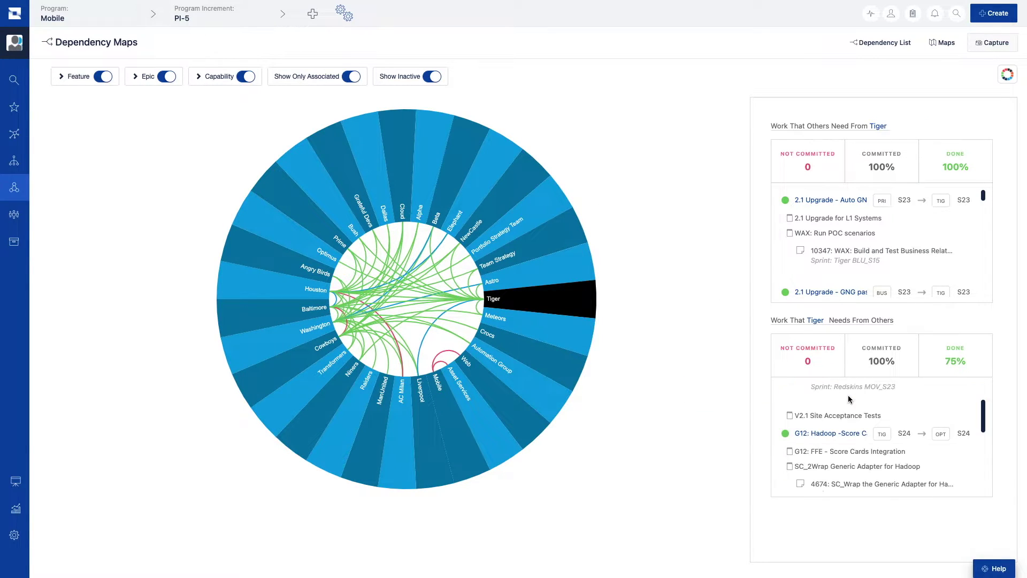
scroll(856, 404, "up", 5)
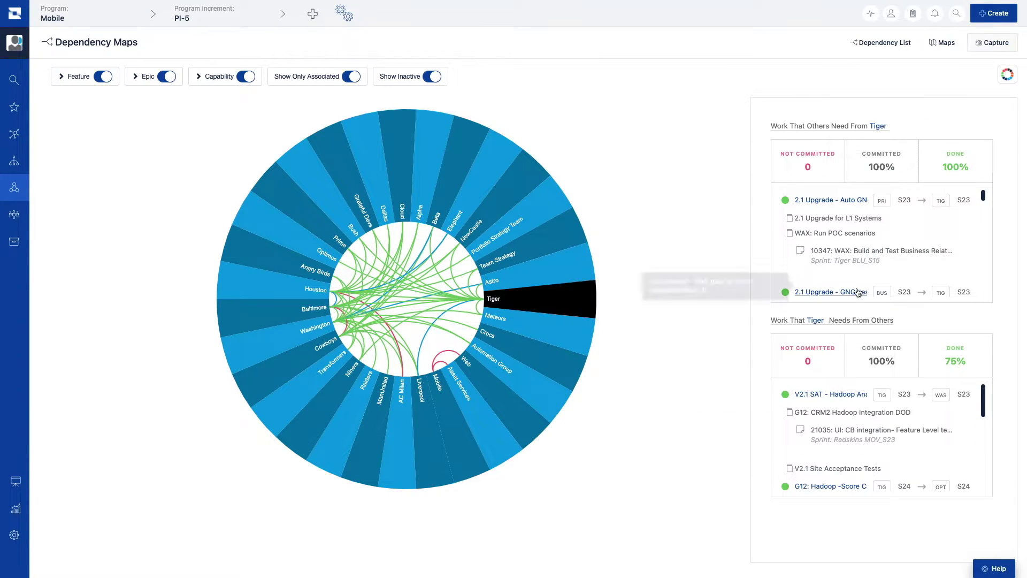
scroll(881, 260, "down", 5)
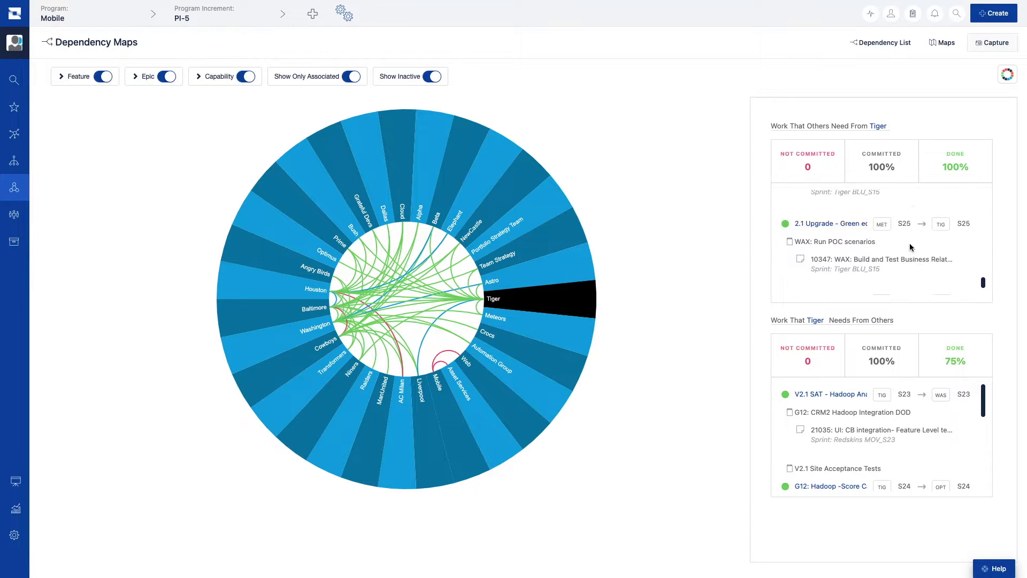
scroll(911, 247, "up", 5)
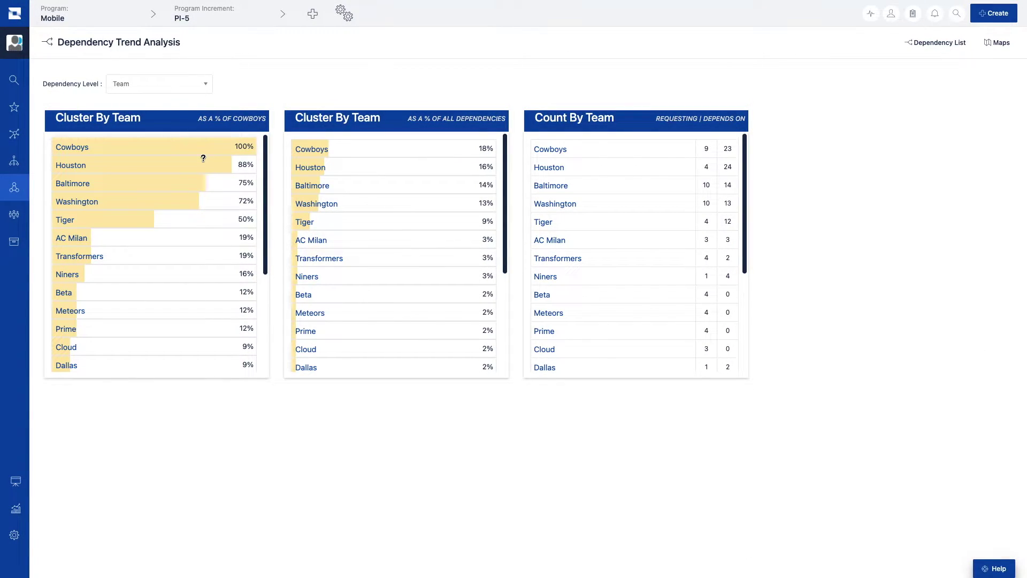
Step: Browse the Cluster By Team and Count By Team lists in the Analytics View
scroll(204, 158, "down", 5)
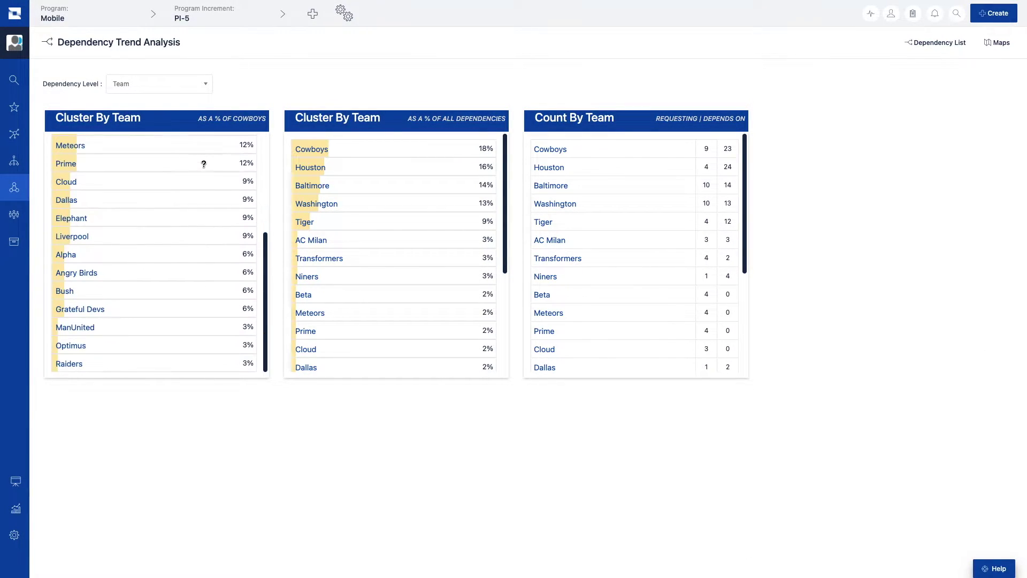
scroll(206, 162, "up", 2)
scroll(206, 163, "up", 3)
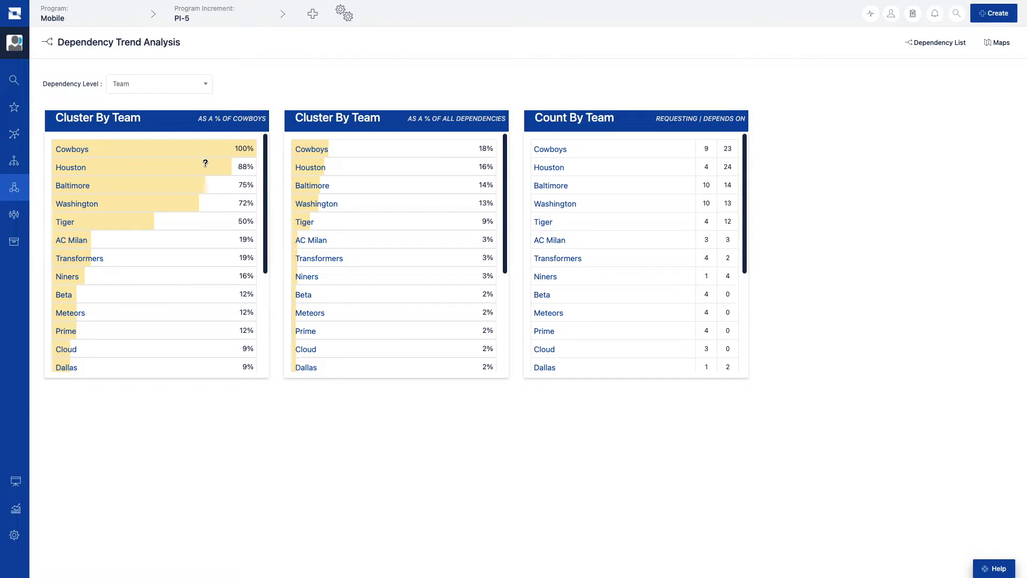
scroll(459, 160, "down", 1)
scroll(459, 160, "down", 5)
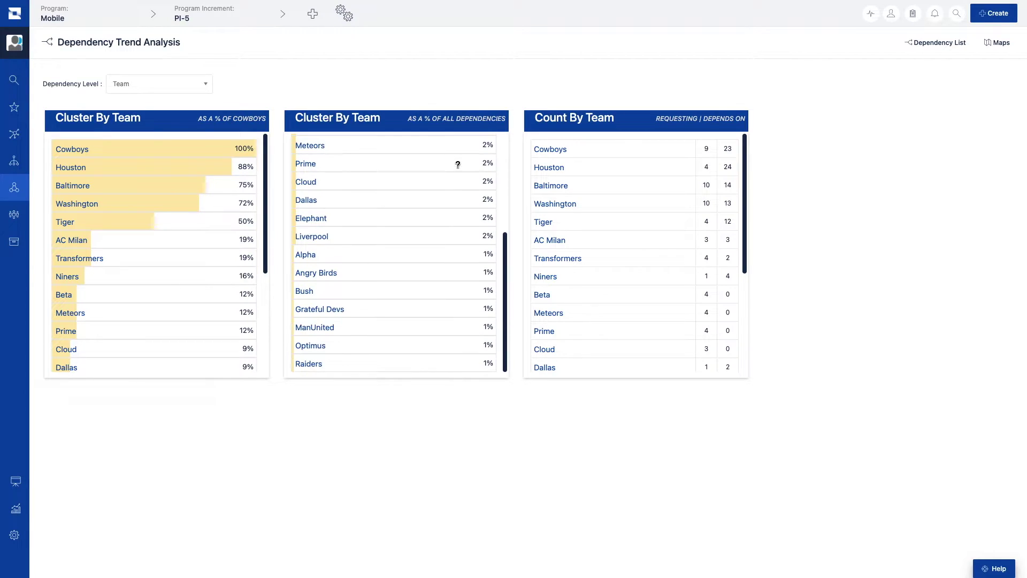
scroll(458, 164, "up", 5)
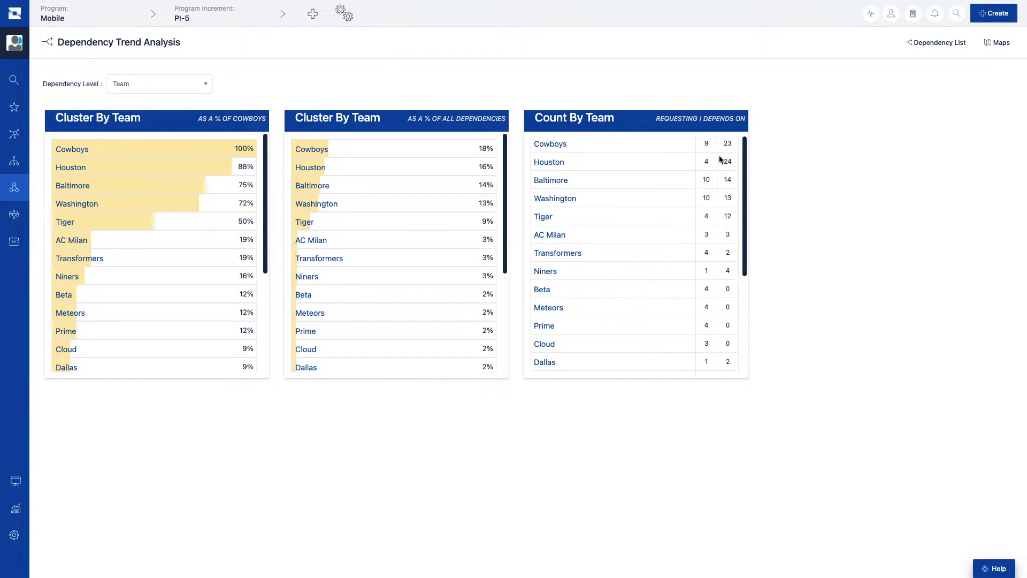
scroll(722, 155, "down", 5)
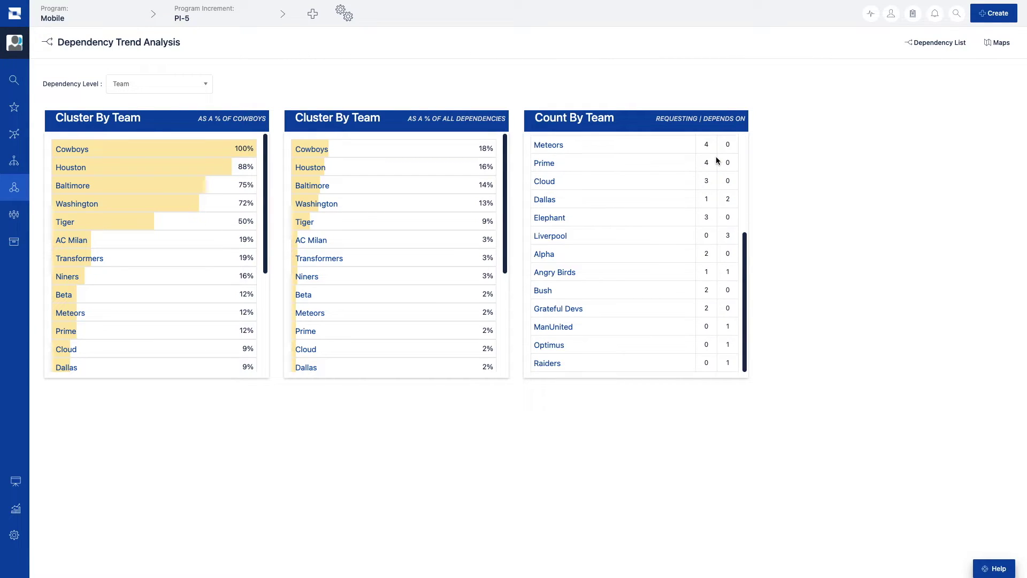
scroll(718, 160, "up", 5)
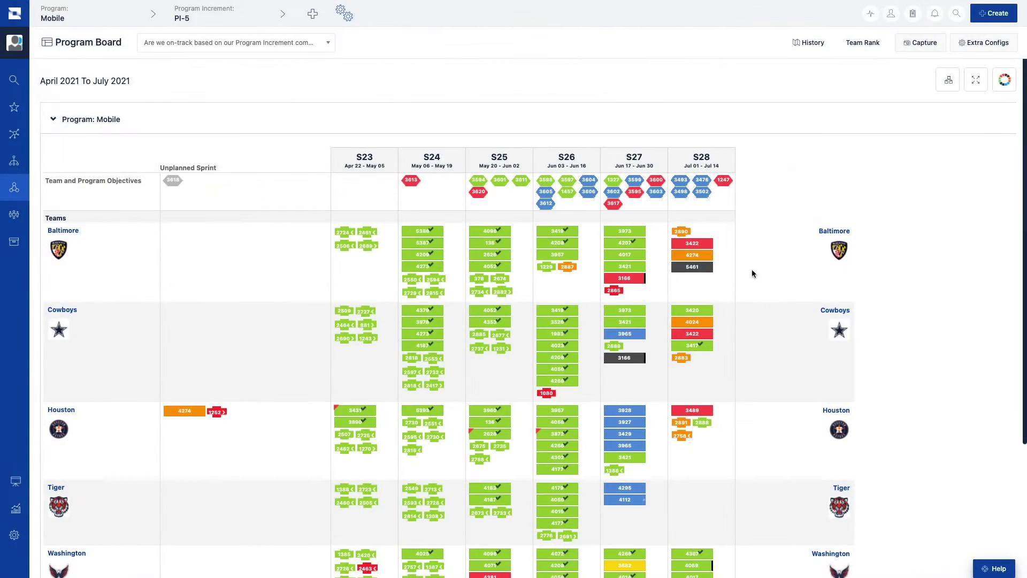
Step: Open the Quick View of feature 3422, Intelligence Assisted Chatbot, in S28 Baltimore
left_click(691, 244)
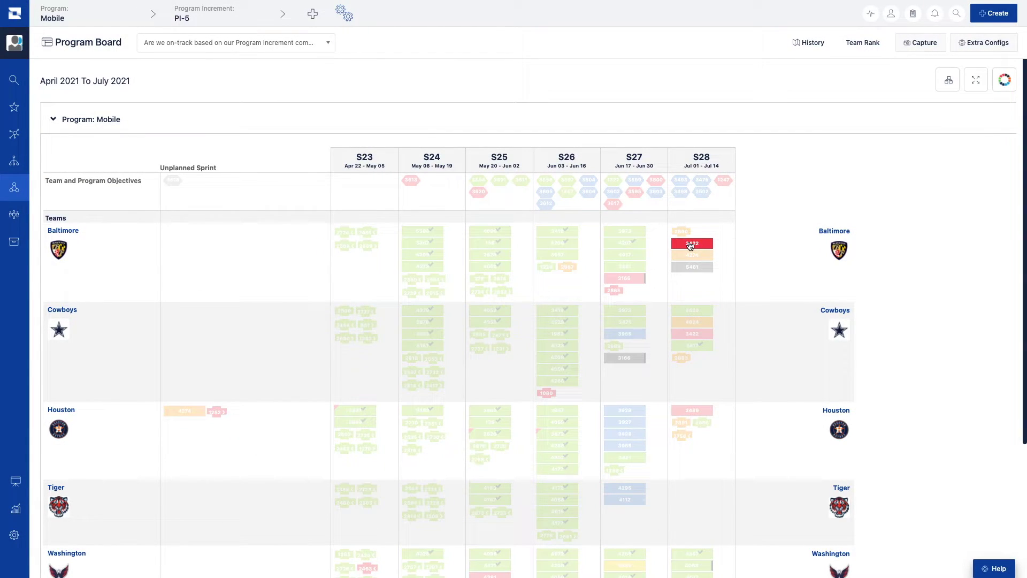
left_click(690, 244)
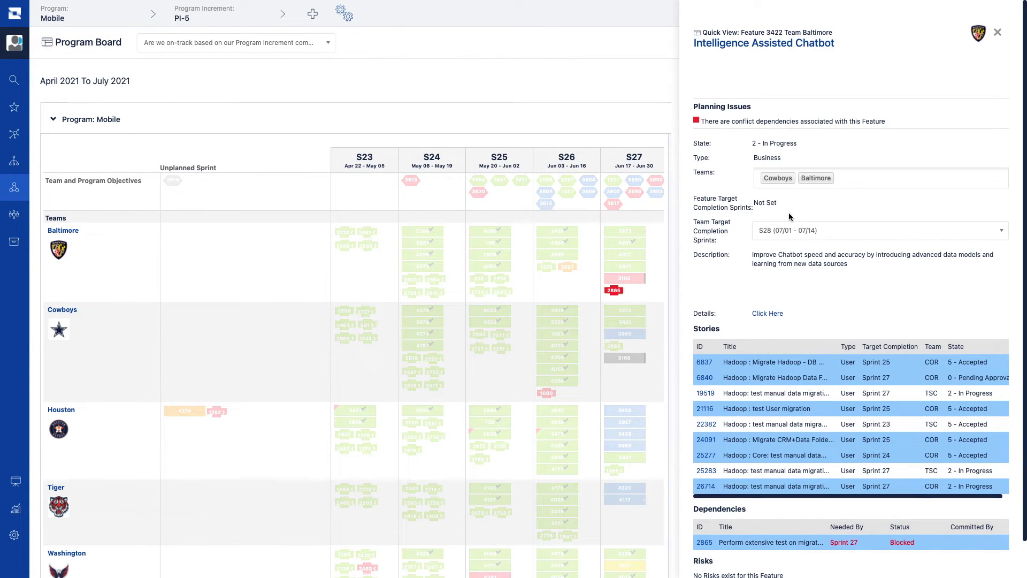
scroll(790, 385, "down", 2)
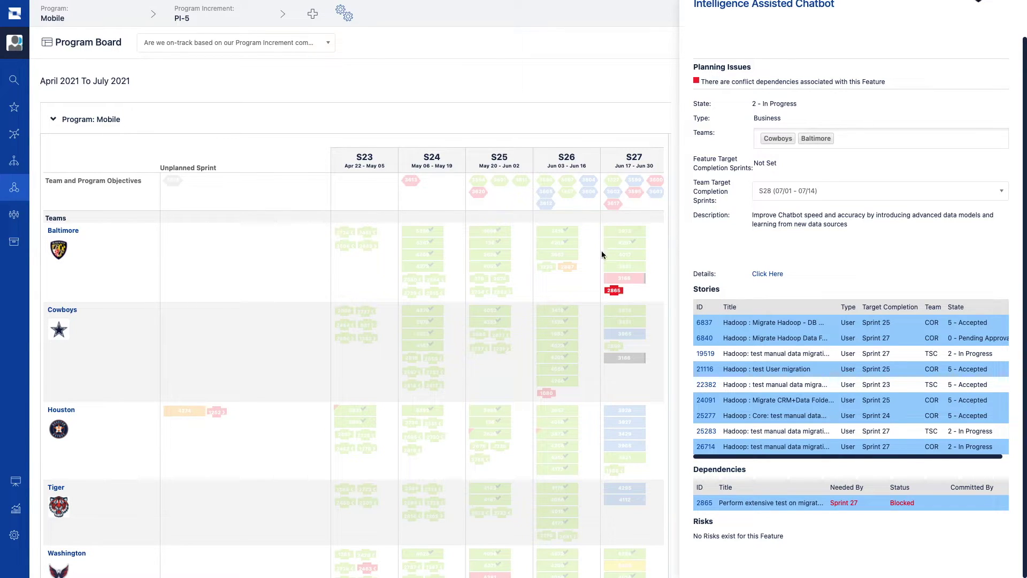
Step: Review blocked dependency 2865, close it, and open dependency 2883, Conduct L6 Testing, in S28 Cowboys
mouse_move(611, 294)
left_click(611, 292)
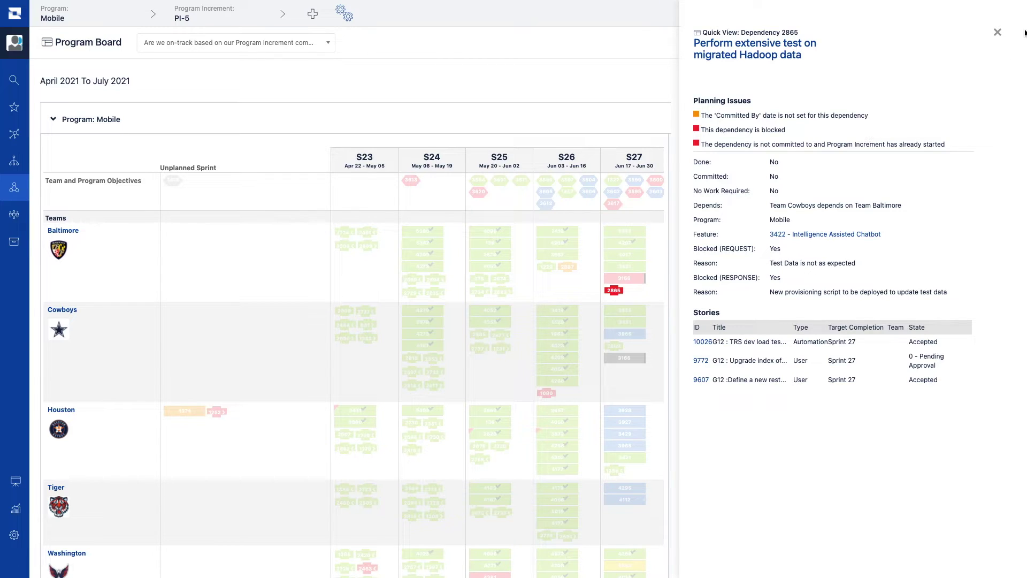
left_click(997, 32)
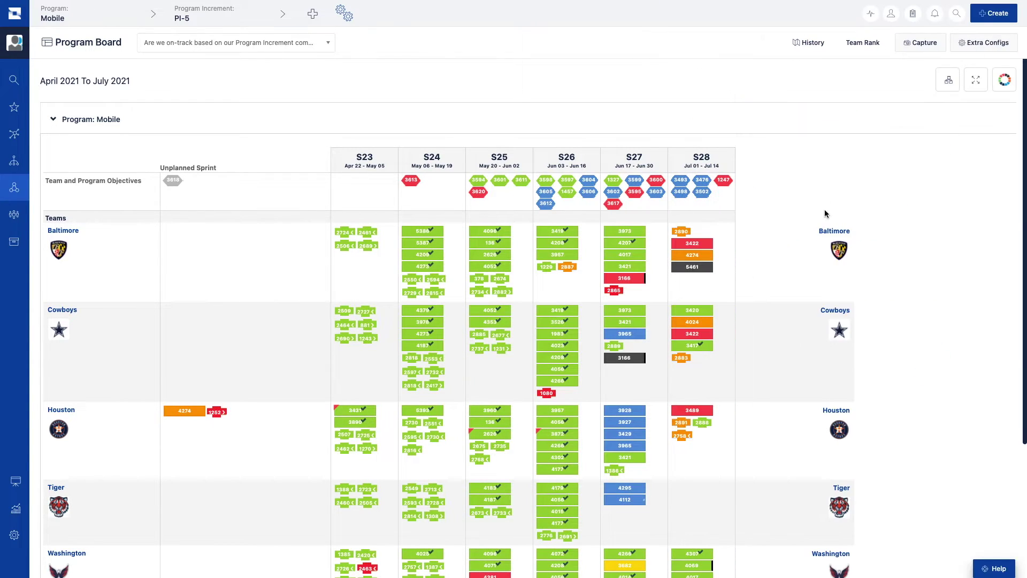
left_click(684, 359)
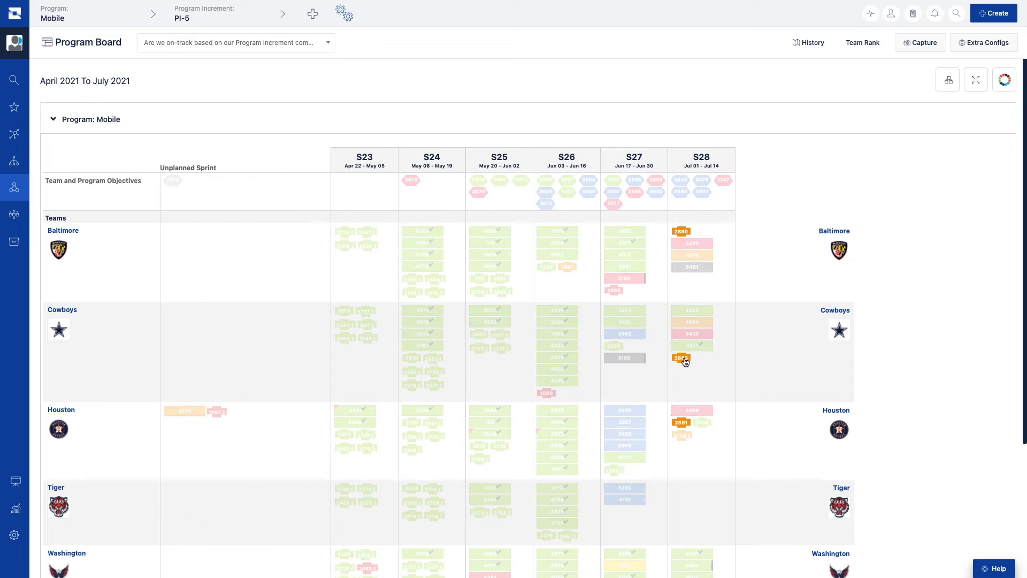
left_click(684, 357)
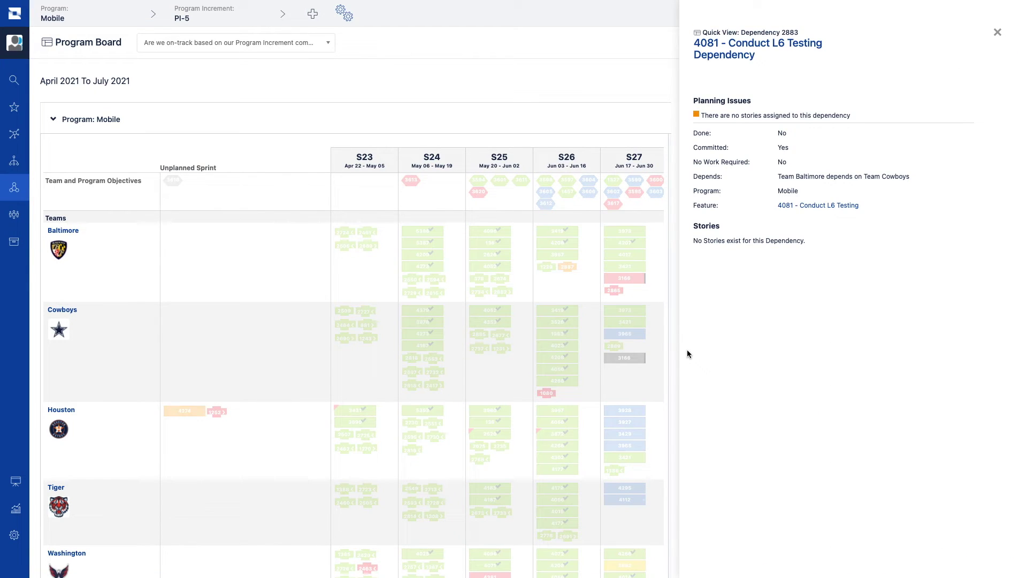